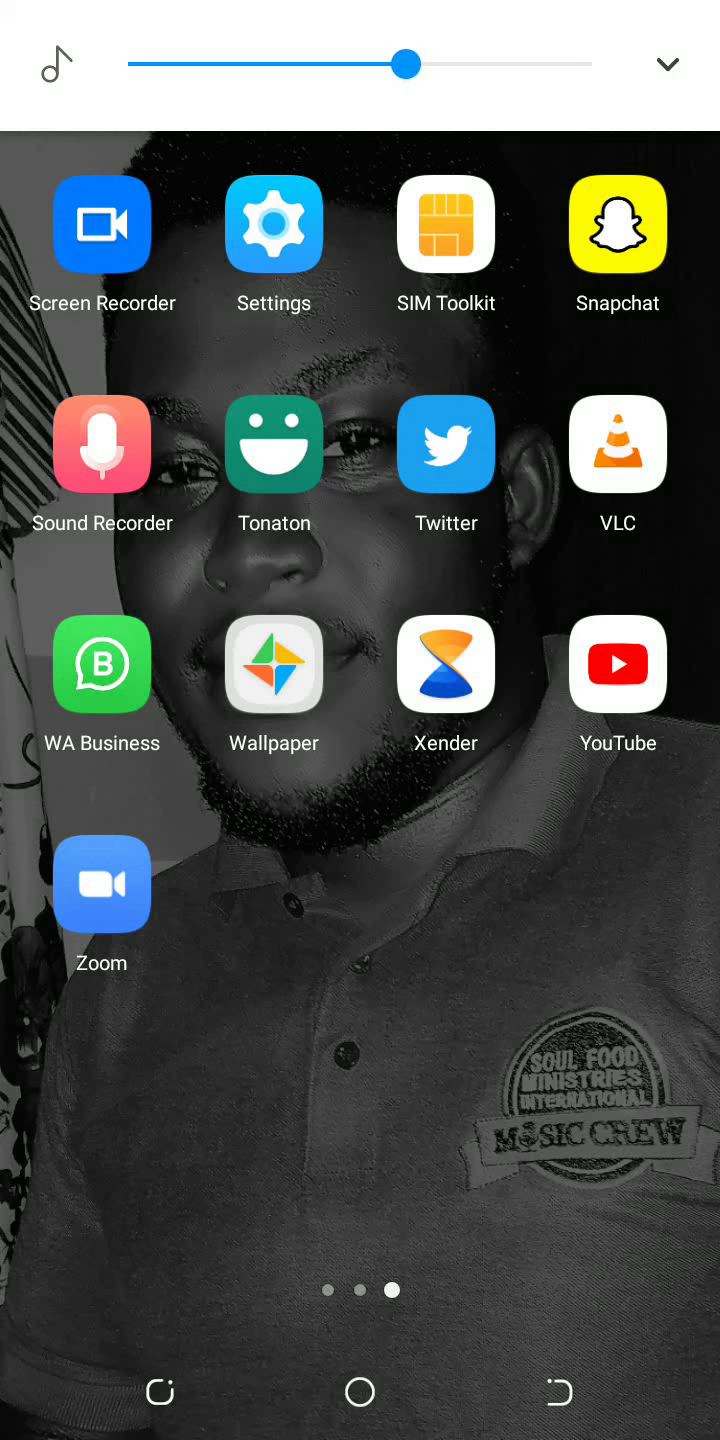
{"action": "key", "text": "XF86AudioRaiseVolume"}
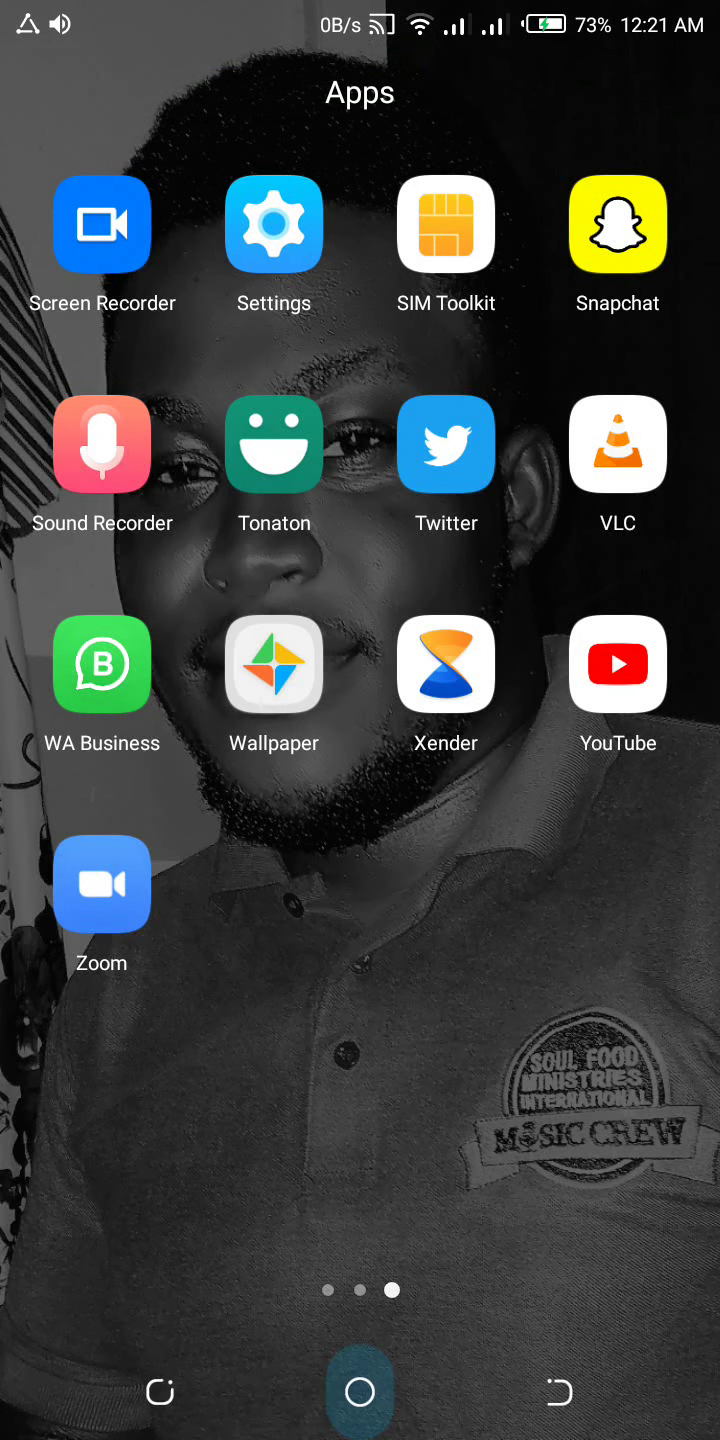
Step: Raise the volume, go to the home screen, and open the Phone app's favourites grid
{"action": "left_click", "coordinate": [360, 1392]}
{"action": "left_click", "coordinate": [90, 1283]}
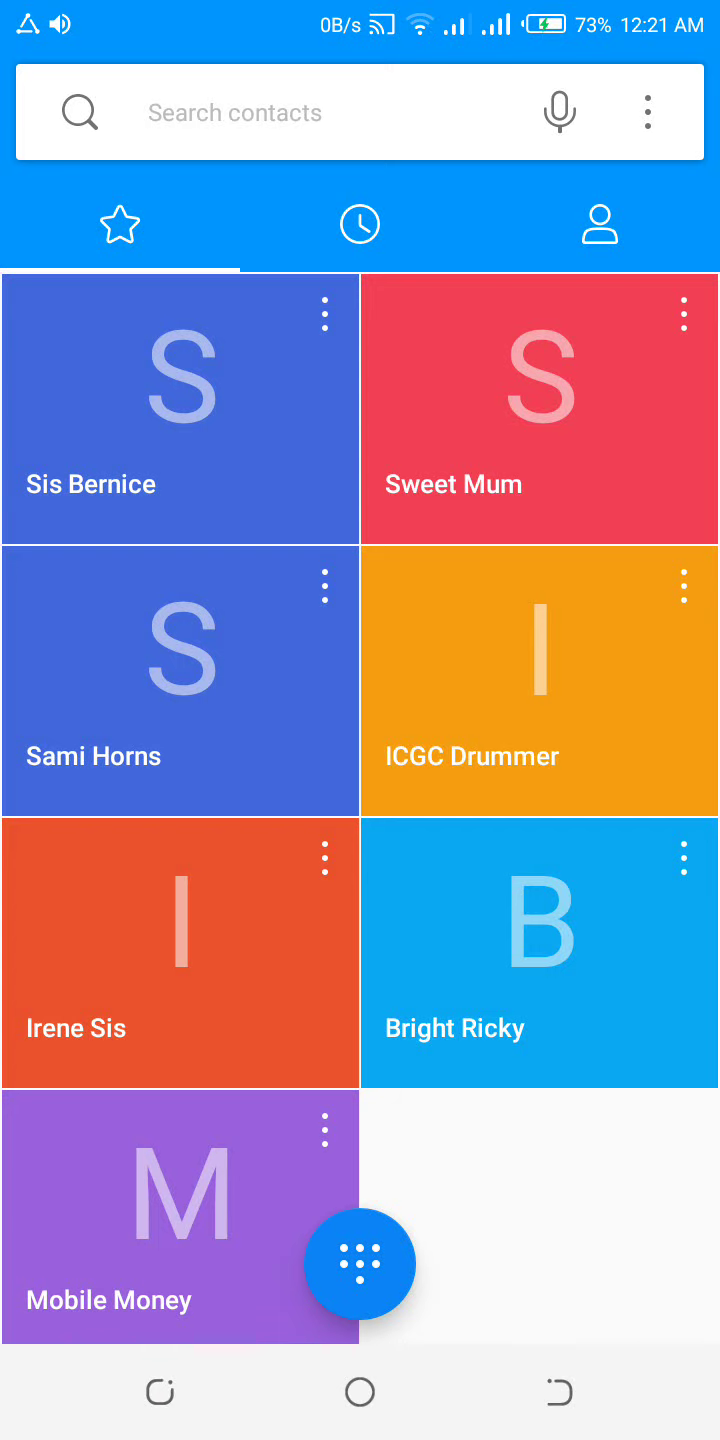
Step: Open the Phone keypad from the favourites screen, with the number field still empty
{"action": "left_click", "coordinate": [360, 1262]}
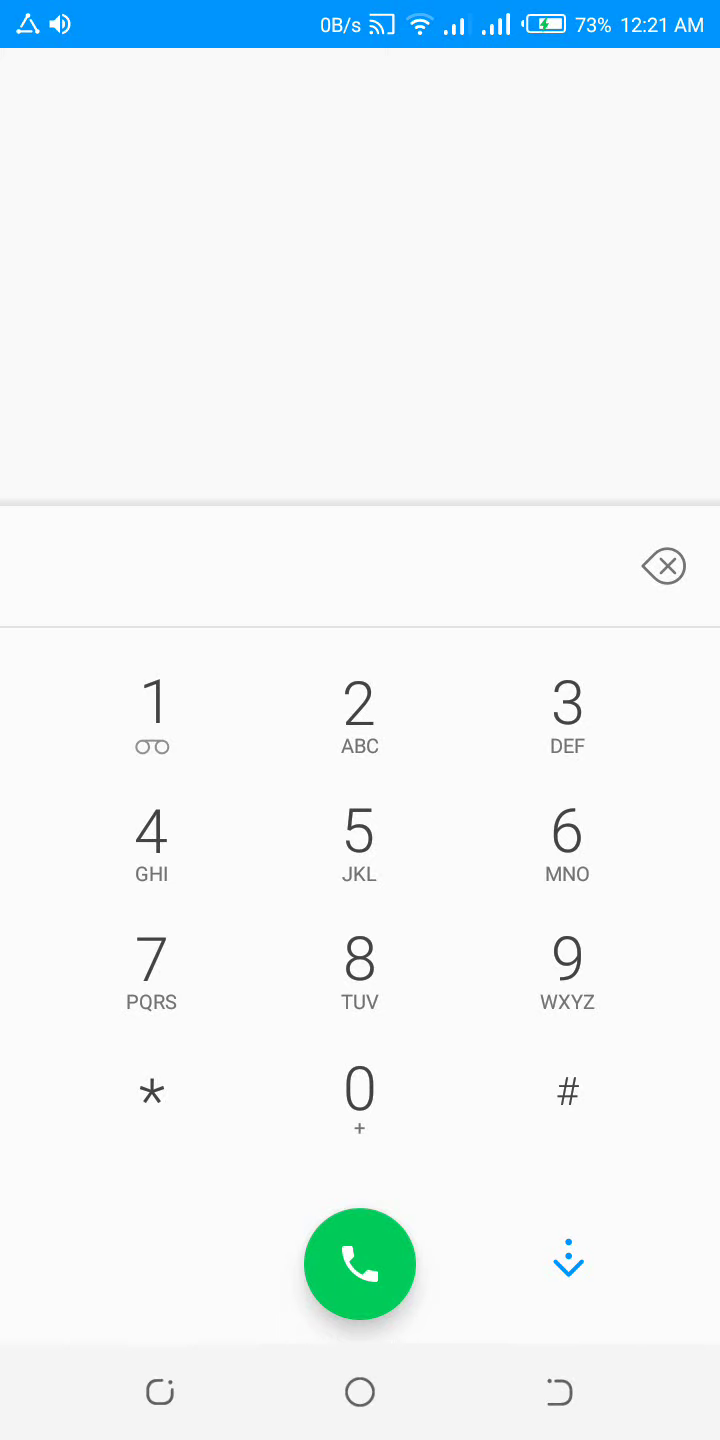
{"action": "mouse_move", "coordinate": [360, 11]}
{"action": "left_mouse_down"}
{"action": "mouse_move", "coordinate": [360, 675]}
{"action": "mouse_move", "coordinate": [360, 56]}
{"action": "left_mouse_up"}
Step: Enter the *124# balance code on the dial pad
{"action": "left_click", "coordinate": [152, 1091]}
{"action": "left_click", "coordinate": [152, 715]}
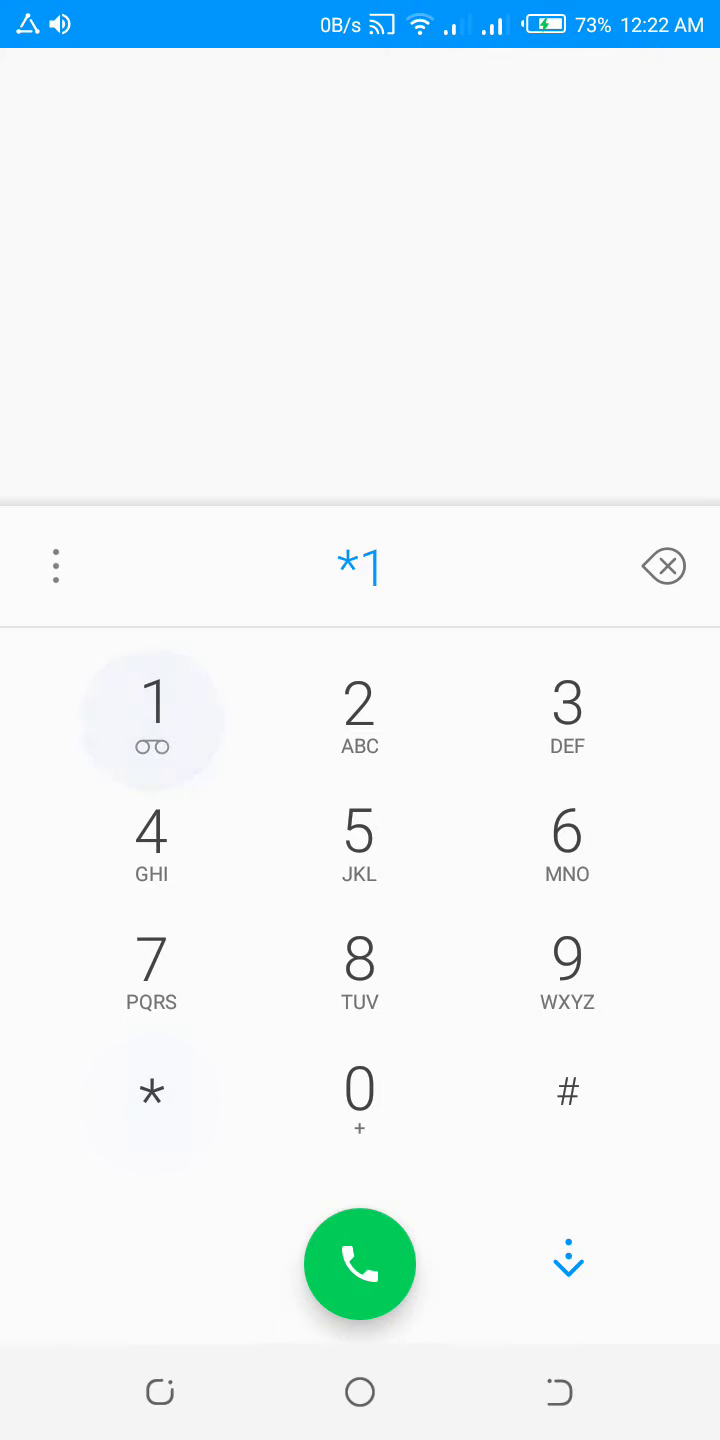
{"action": "left_click", "coordinate": [359, 714]}
{"action": "left_click", "coordinate": [152, 844]}
{"action": "left_click", "coordinate": [567, 1091]}
{"action": "left_click", "coordinate": [360, 1262]}
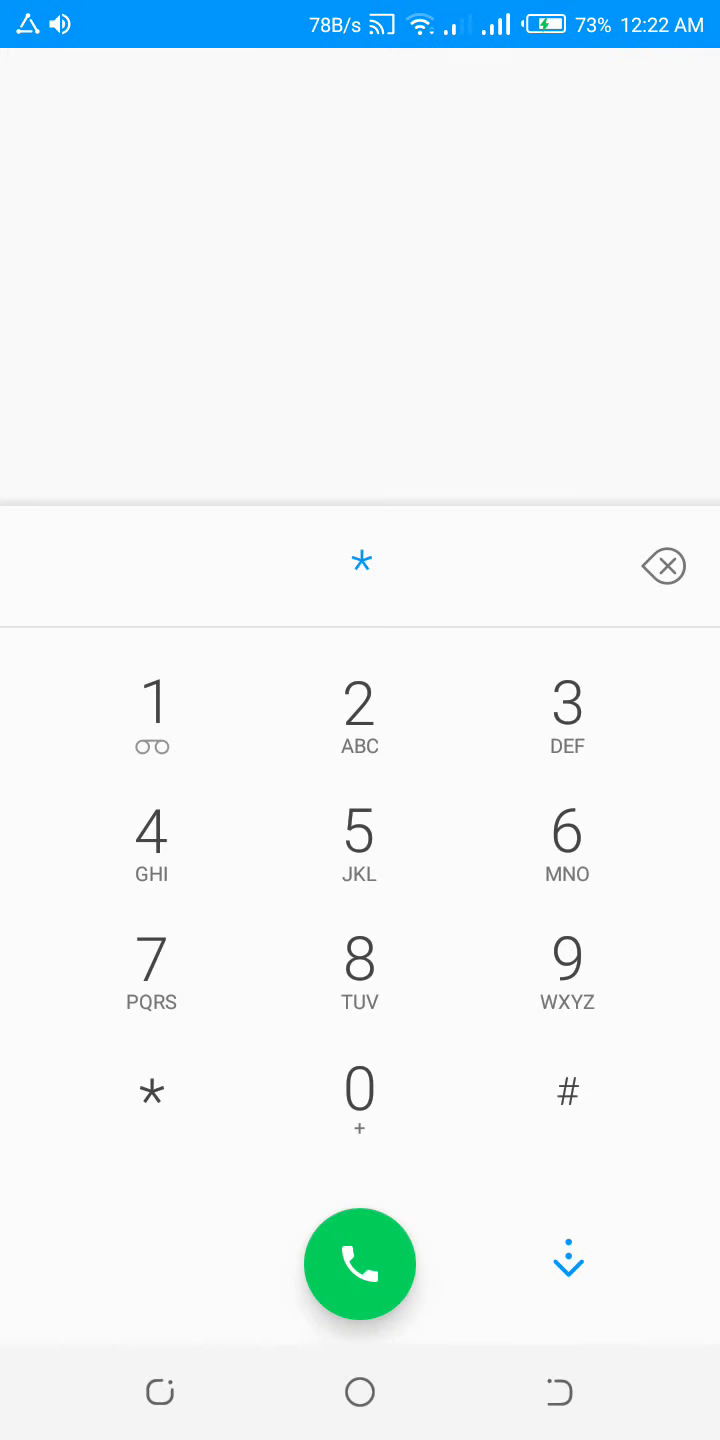
Step: Re-enter *124# and run the balance check
{"action": "left_click", "coordinate": [150, 718]}
{"action": "left_click", "coordinate": [359, 718]}
{"action": "left_click", "coordinate": [151, 846]}
{"action": "left_click", "coordinate": [568, 1091]}
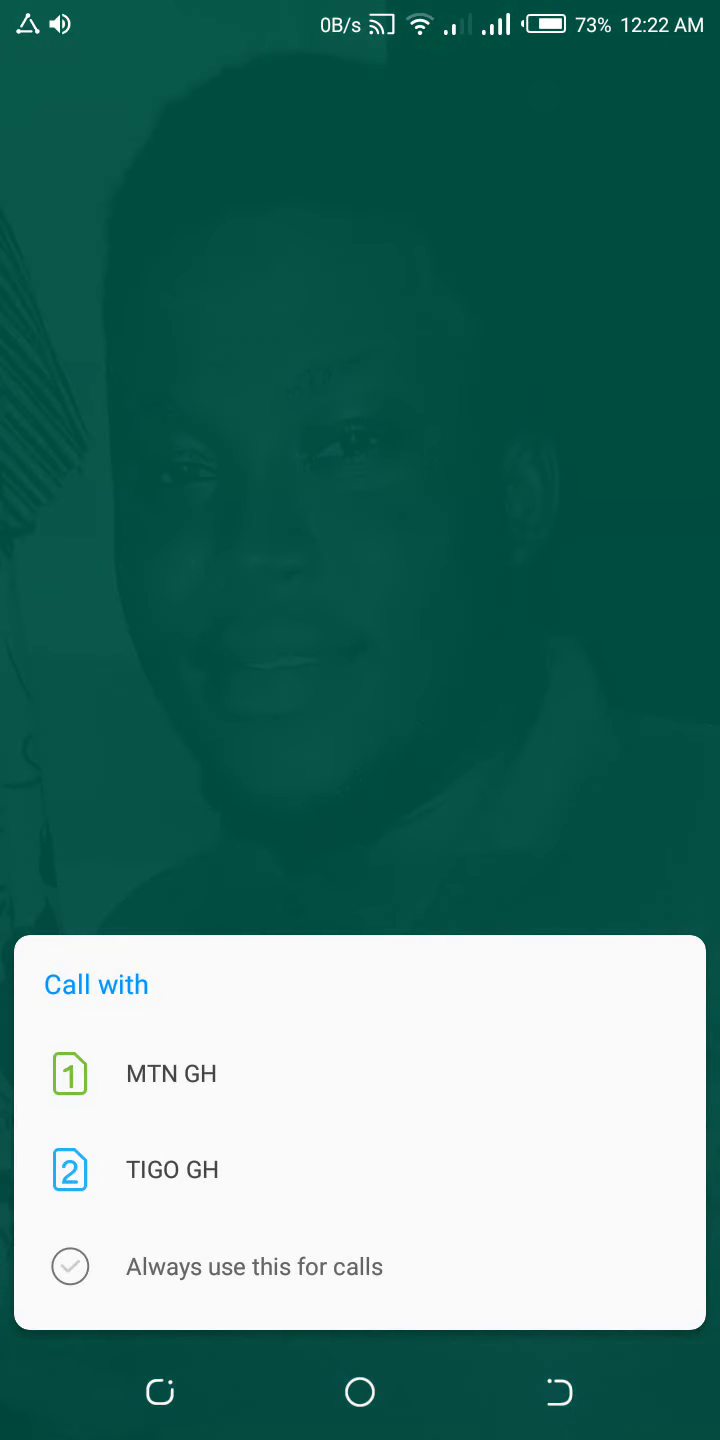
Step: Choose a SIM for the balance check, dismiss its reply, and return home
{"action": "left_click", "coordinate": [171, 1073]}
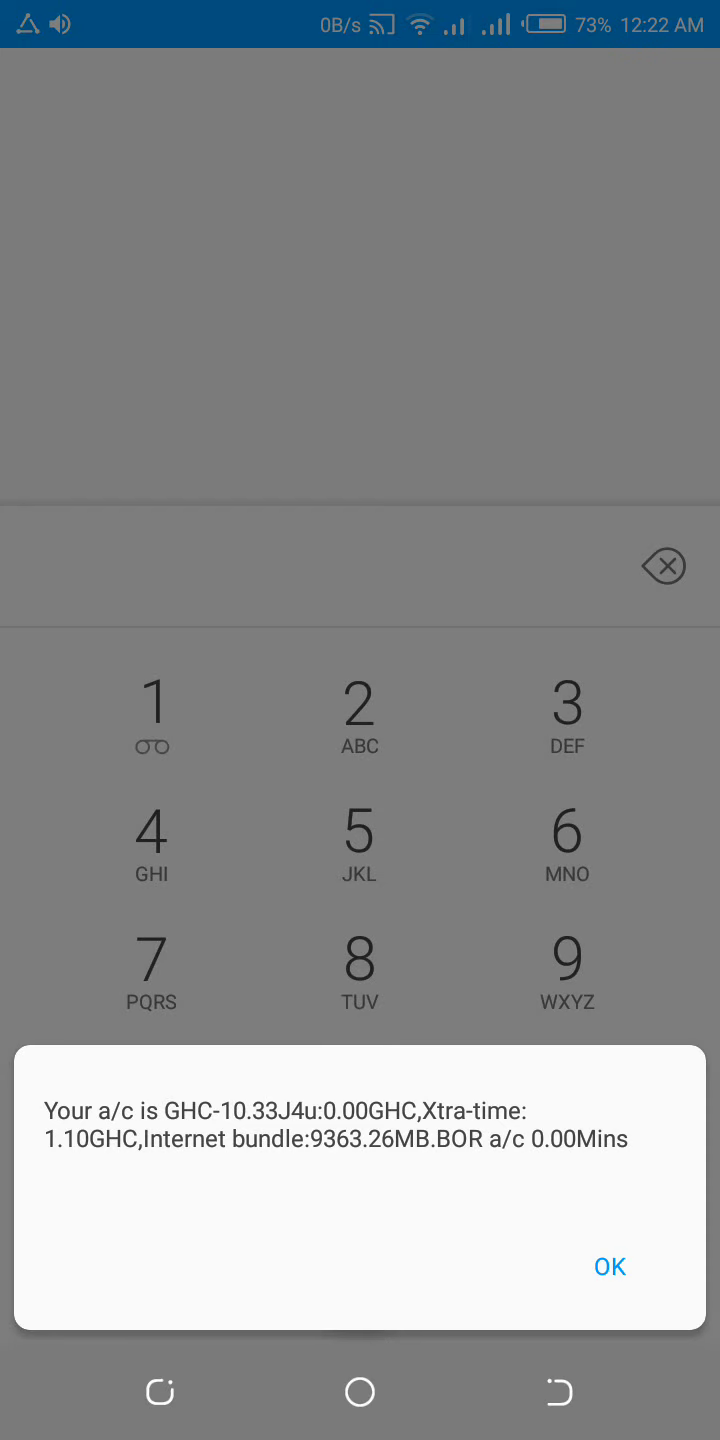
{"action": "left_click", "coordinate": [610, 1266]}
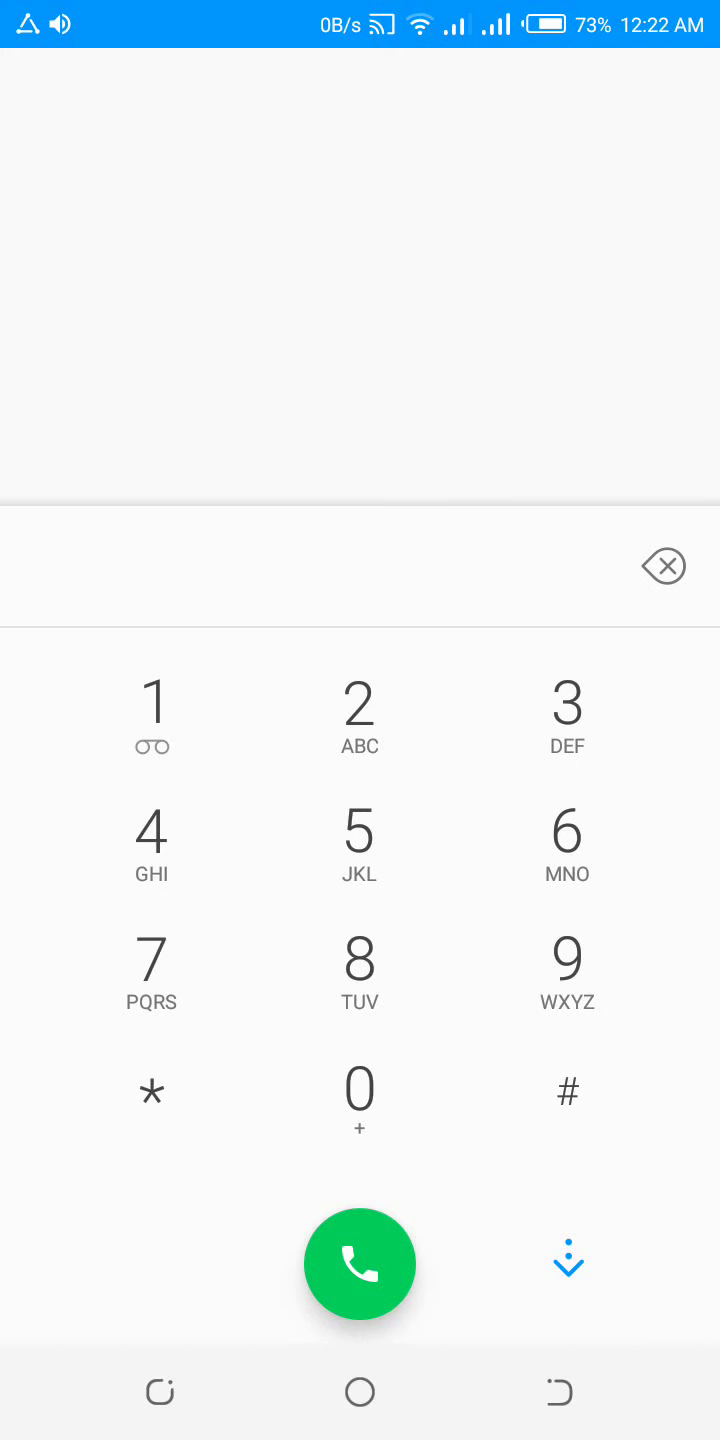
{"action": "left_click", "coordinate": [360, 1393]}
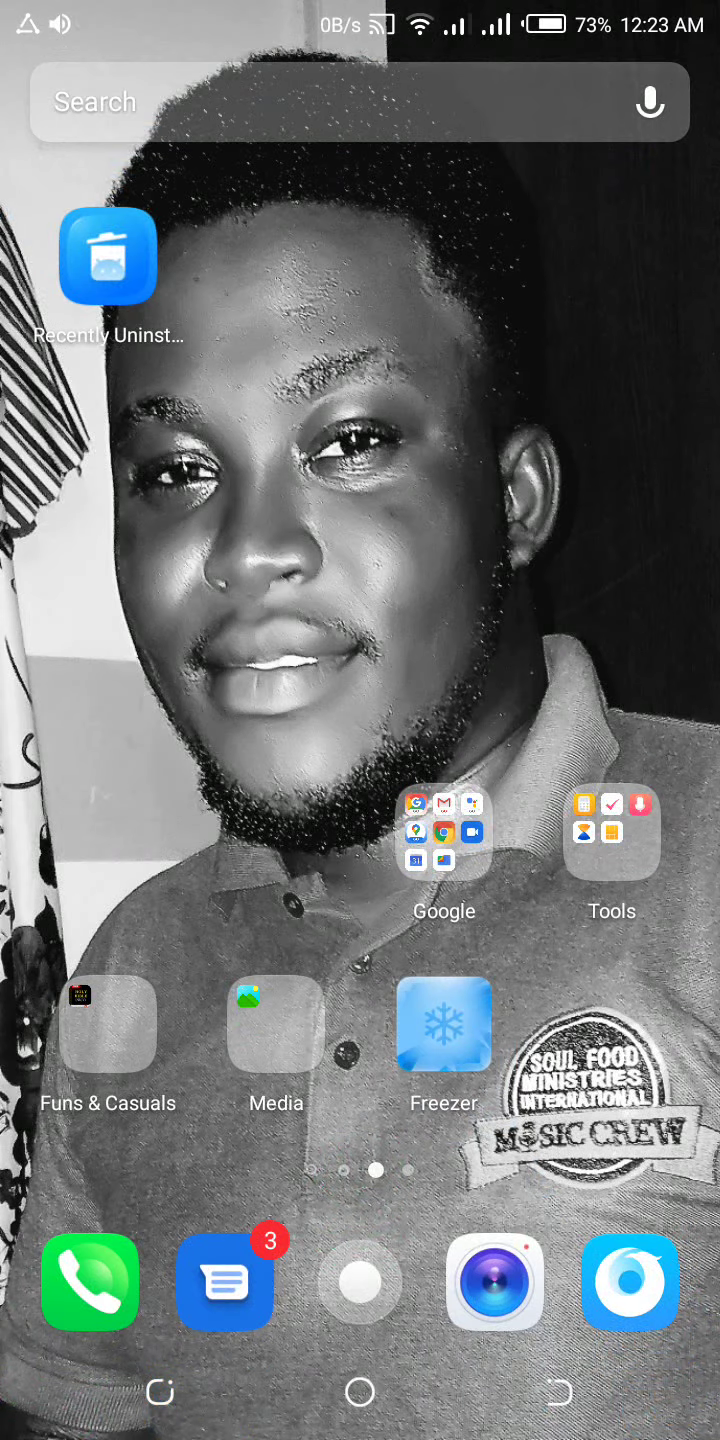
Step: Open Settings from the app list and search 'time' to list Date & time results
{"action": "left_click", "coordinate": [360, 1281]}
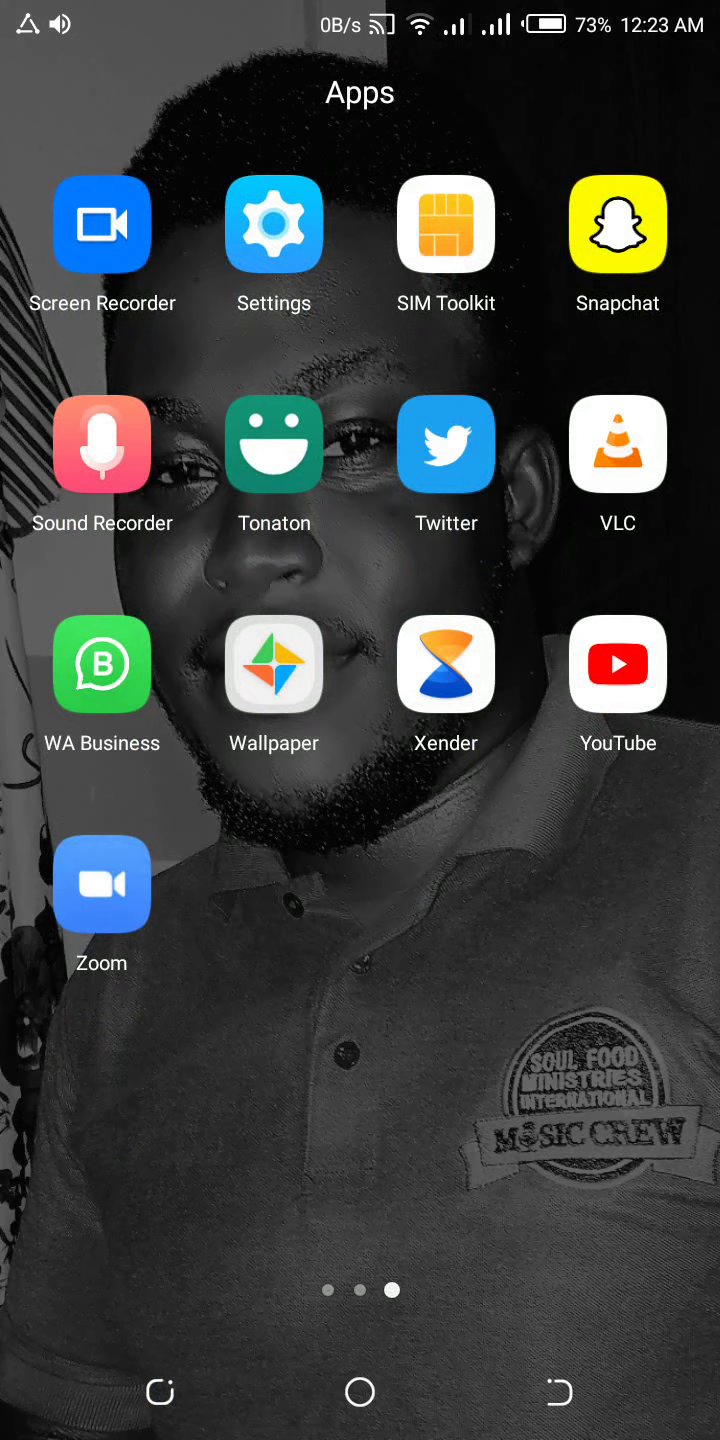
{"action": "mouse_move", "coordinate": [168, 675]}
{"action": "left_mouse_down"}
{"action": "mouse_move", "coordinate": [562, 676]}
{"action": "mouse_move", "coordinate": [168, 675]}
{"action": "left_mouse_up"}
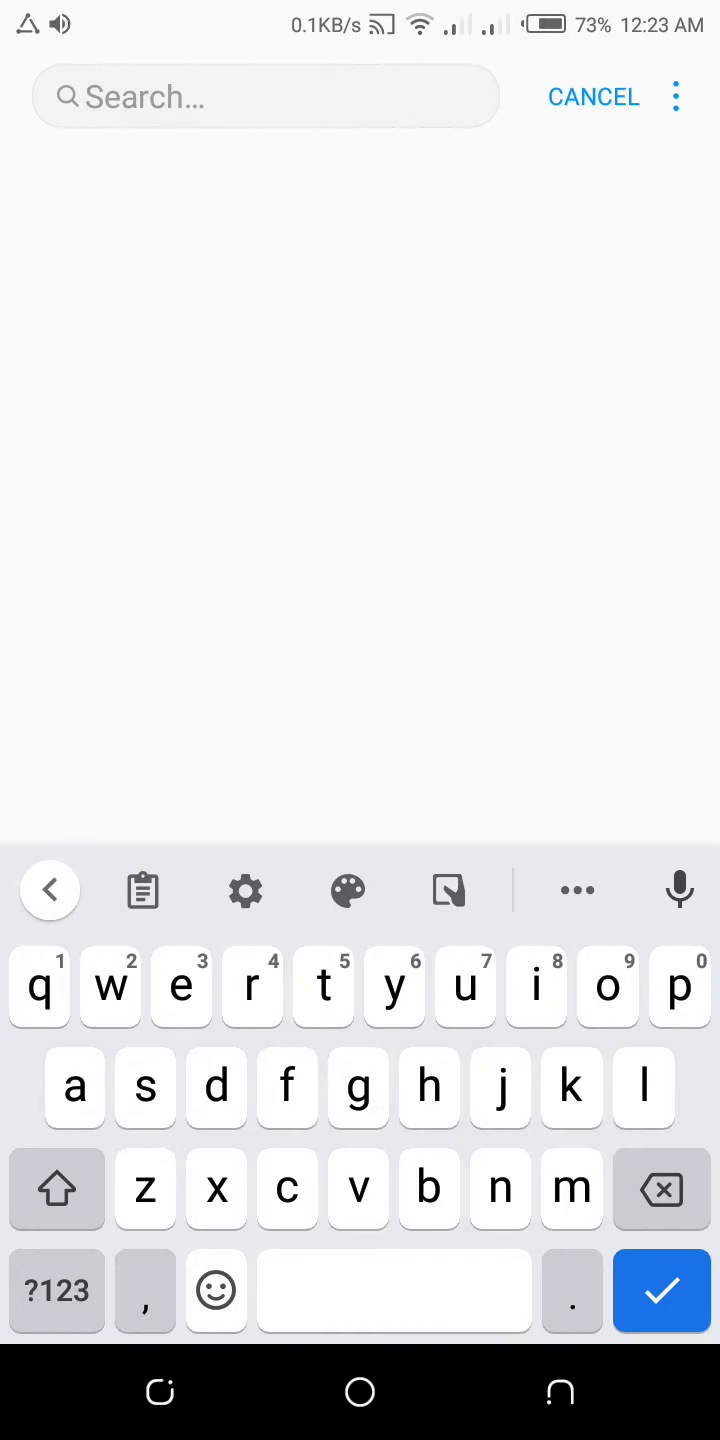
{"action": "type", "text": "time"}
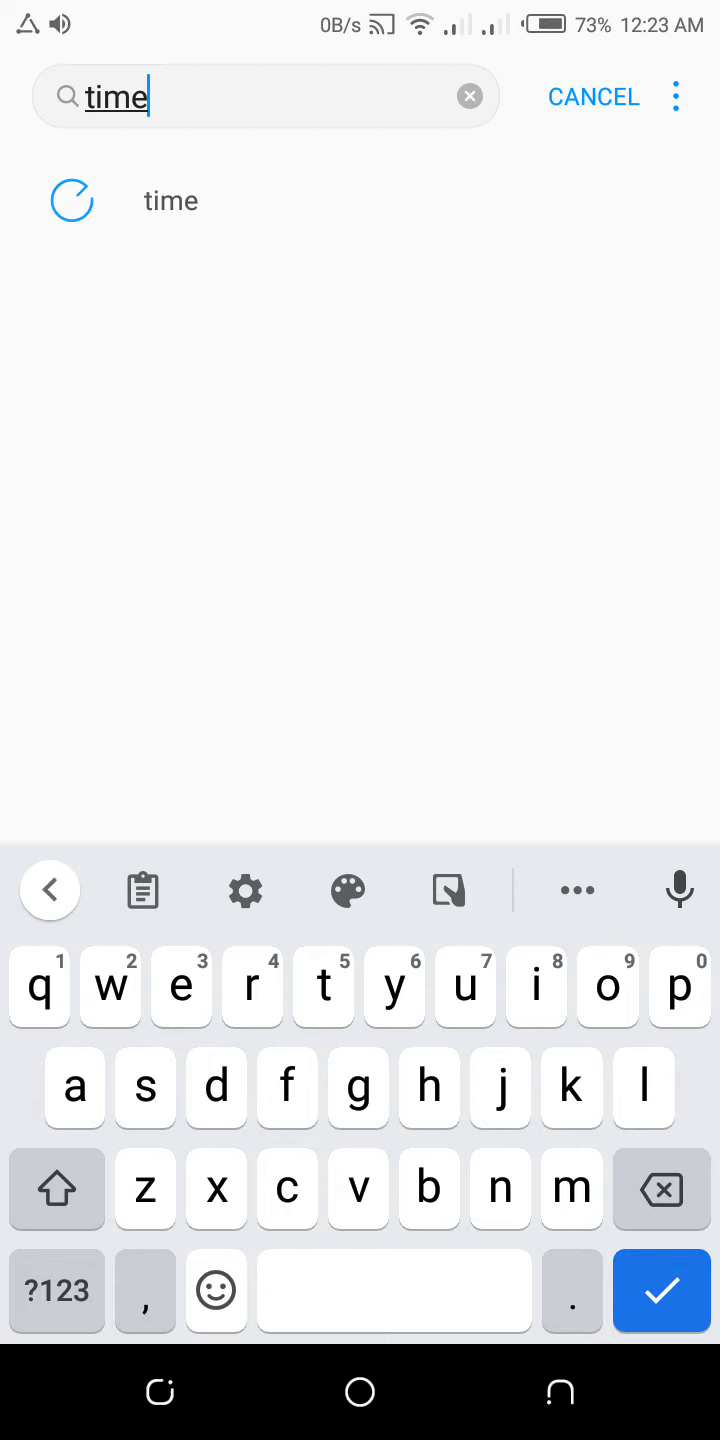
{"action": "left_click", "coordinate": [559, 1393]}
{"action": "left_click", "coordinate": [171, 200]}
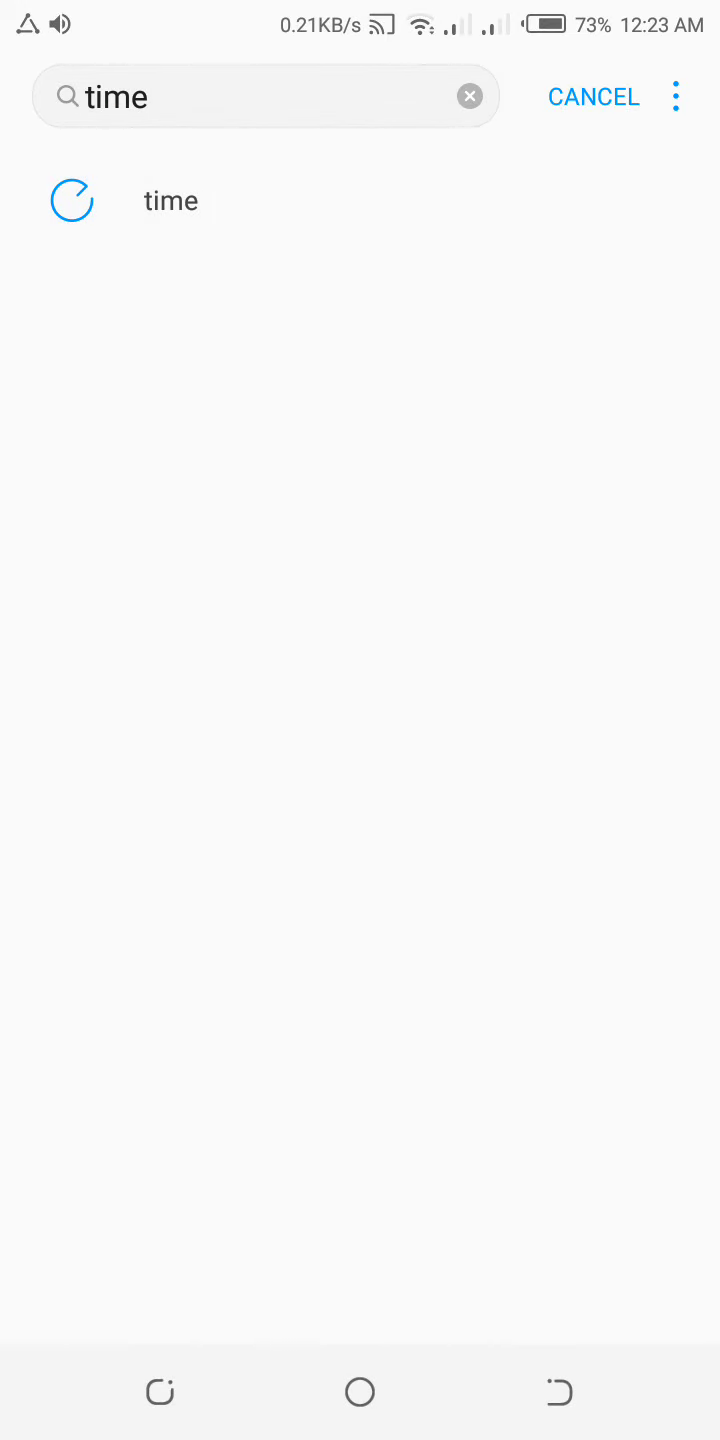
{"action": "left_click", "coordinate": [171, 200]}
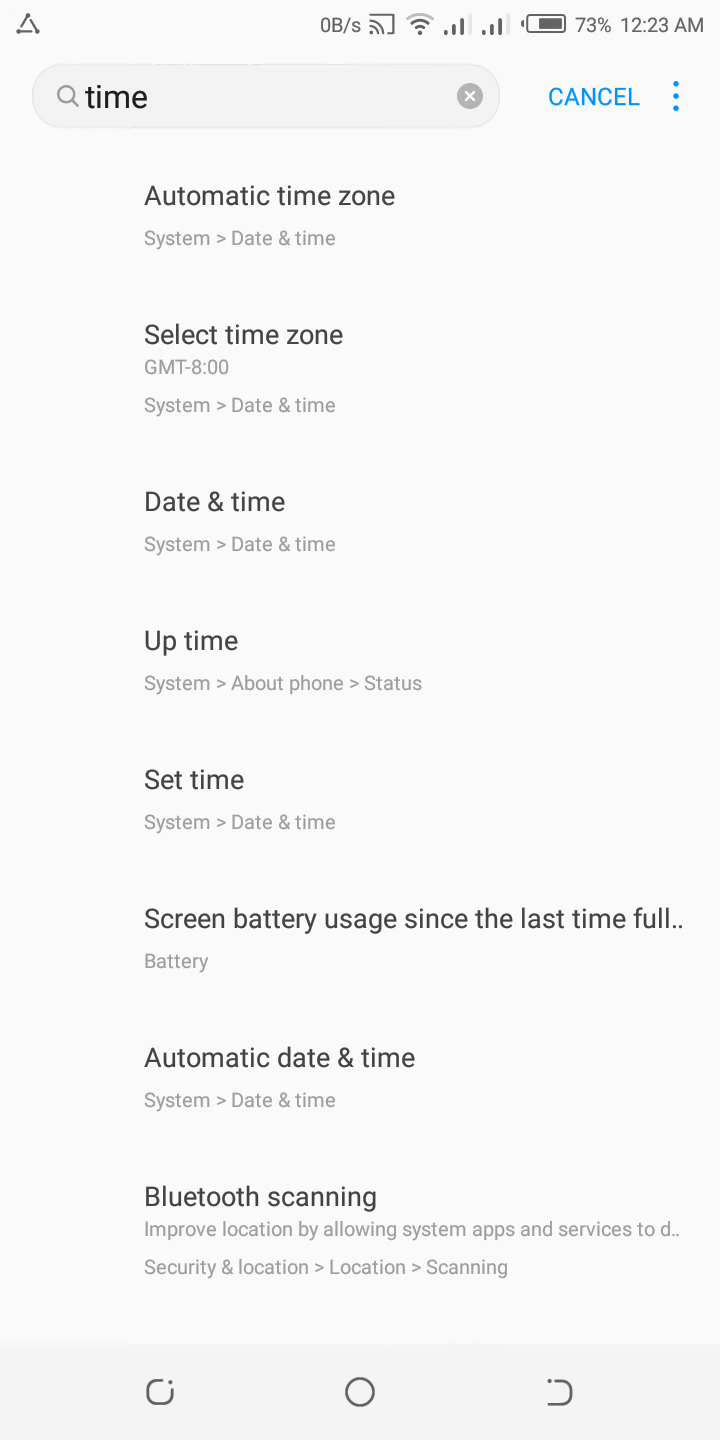
Step: Switch Automatic date & time to Off on the Date & time page
{"action": "mouse_move", "coordinate": [360, 11]}
{"action": "left_mouse_down"}
{"action": "mouse_move", "coordinate": [360, 563]}
{"action": "mouse_move", "coordinate": [360, 113]}
{"action": "left_mouse_up"}
{"action": "left_click", "coordinate": [269, 214]}
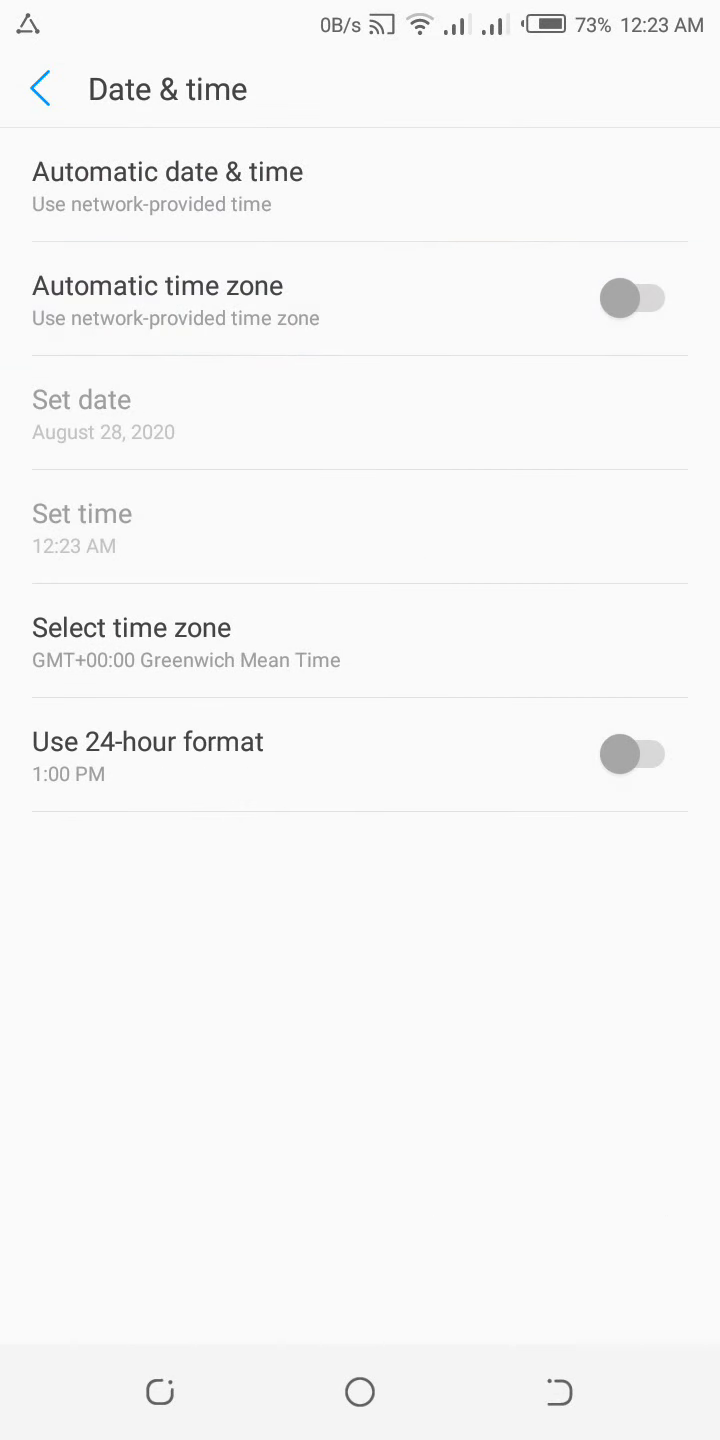
{"action": "left_click", "coordinate": [225, 186]}
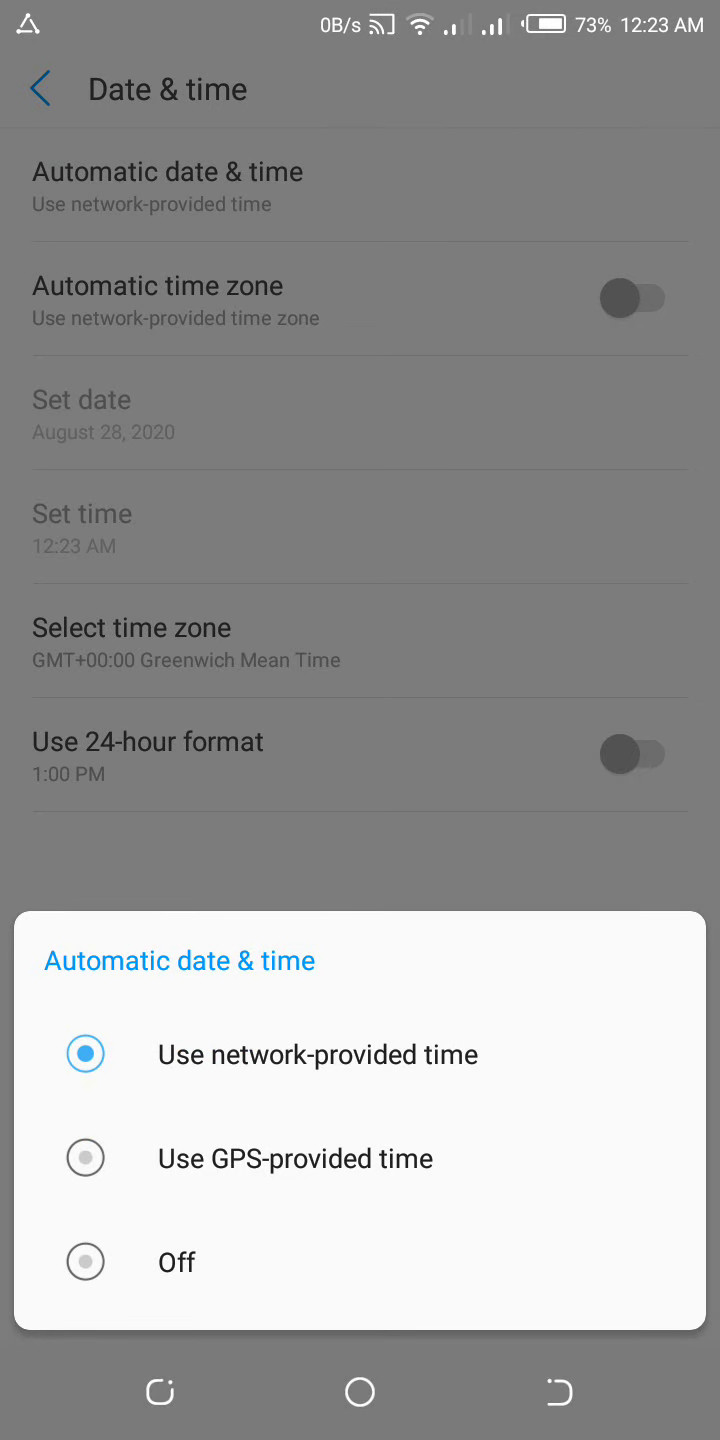
{"action": "left_click", "coordinate": [175, 1262]}
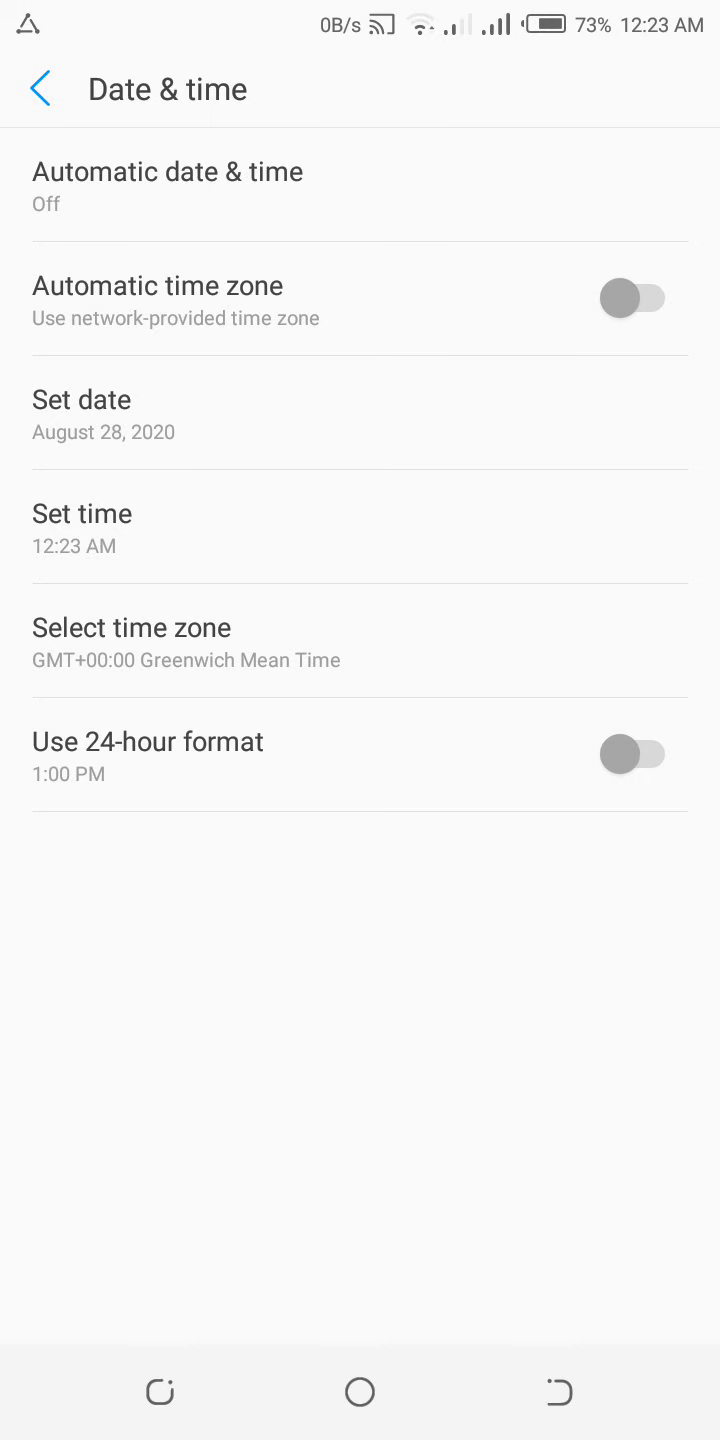
Step: Keep the date at August 28, 2020 and set a provisional time of 1:00
{"action": "left_click", "coordinate": [225, 414]}
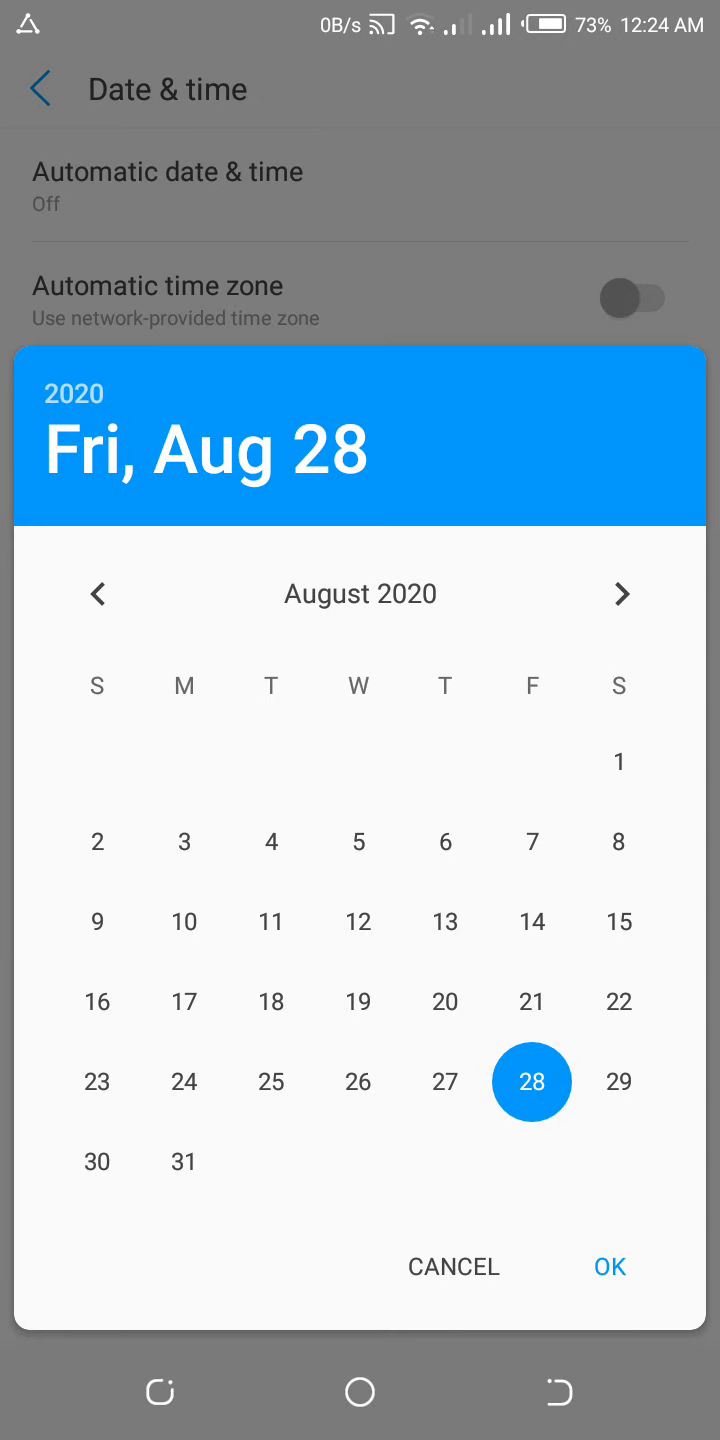
{"action": "left_click", "coordinate": [610, 1267]}
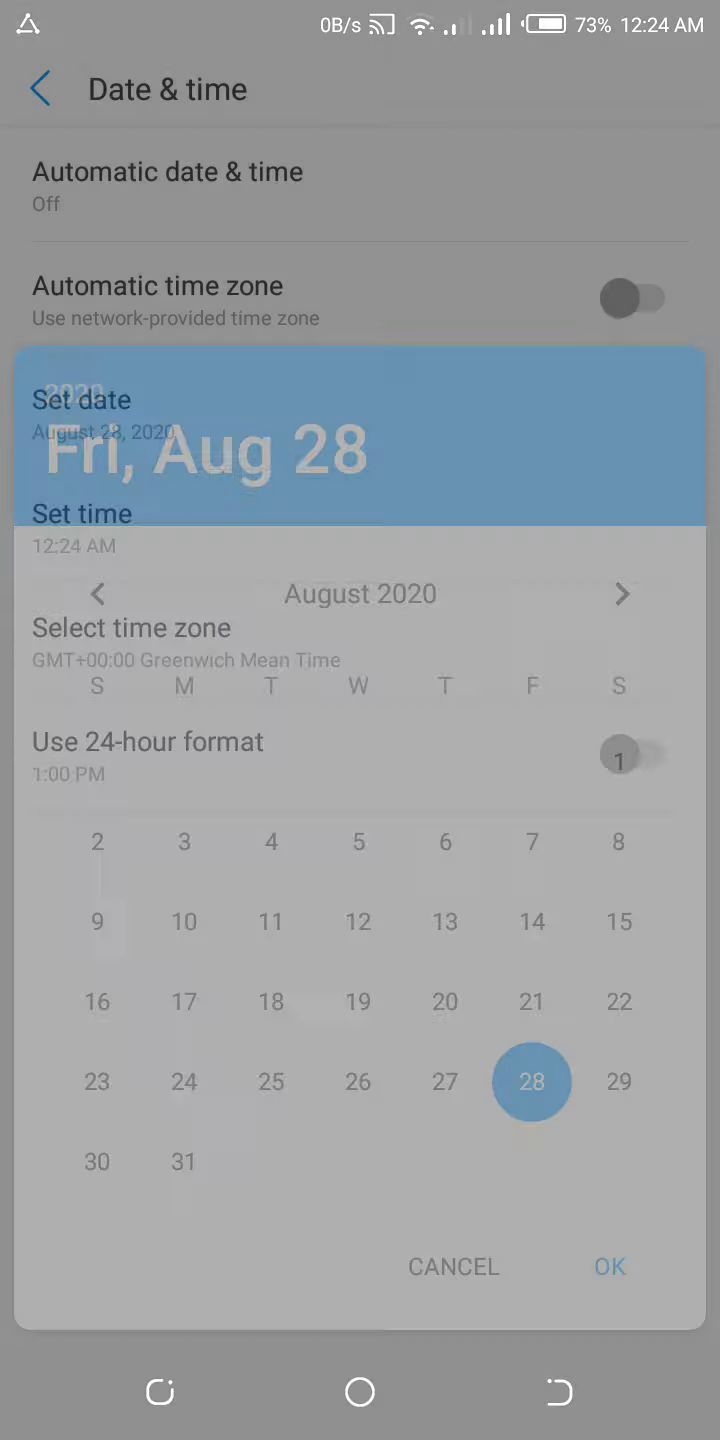
{"action": "left_click", "coordinate": [225, 529]}
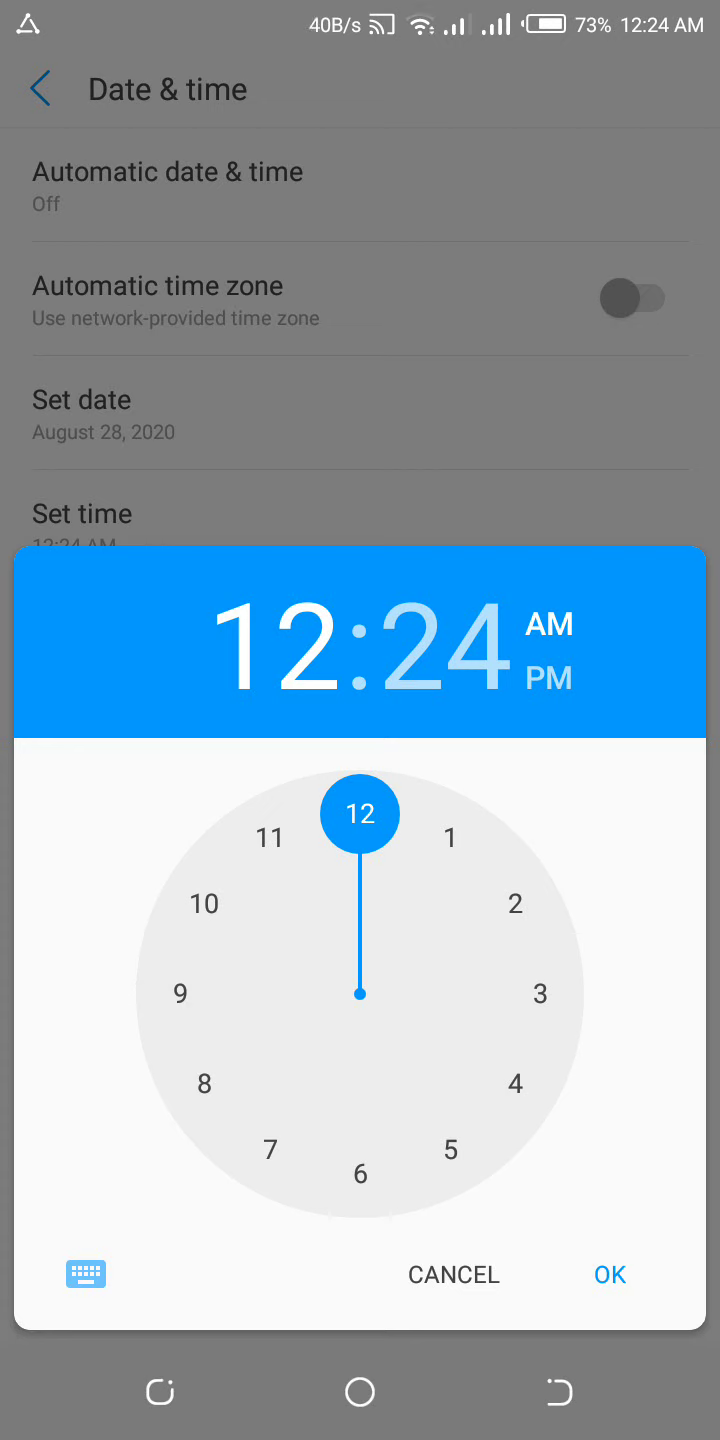
{"action": "left_click_drag", "start_coordinate": [204, 903], "coordinate": [360, 812]}
{"action": "left_click", "coordinate": [449, 837]}
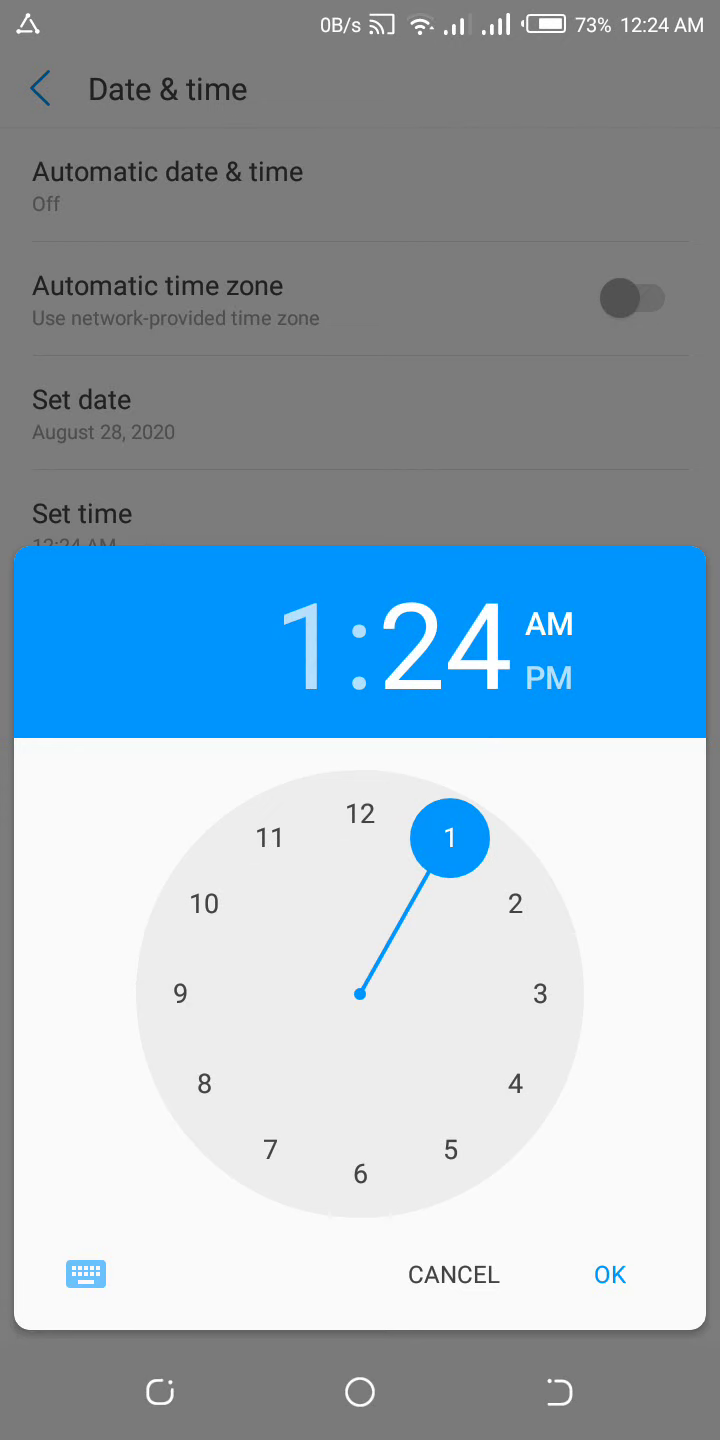
{"action": "left_click_drag", "start_coordinate": [515, 1084], "coordinate": [449, 837]}
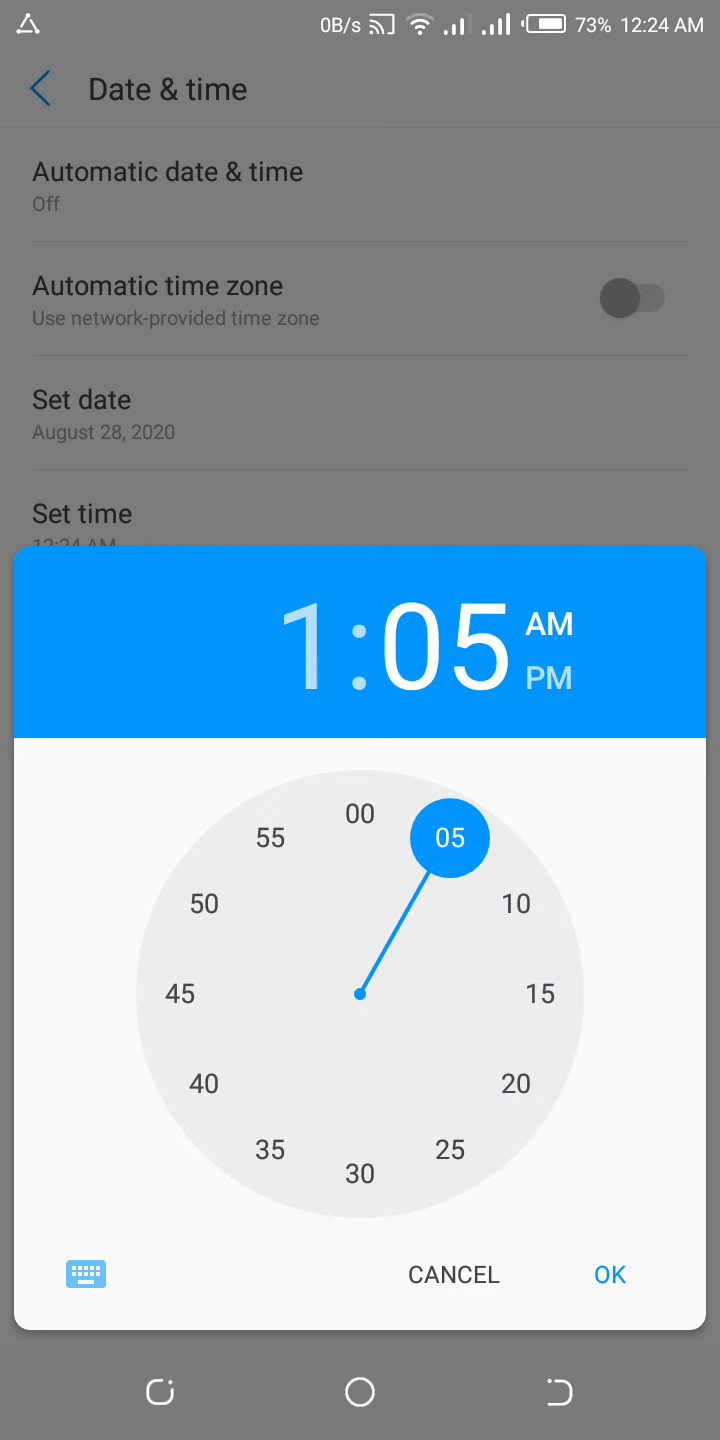
{"action": "left_click_drag", "start_coordinate": [449, 837], "coordinate": [360, 814]}
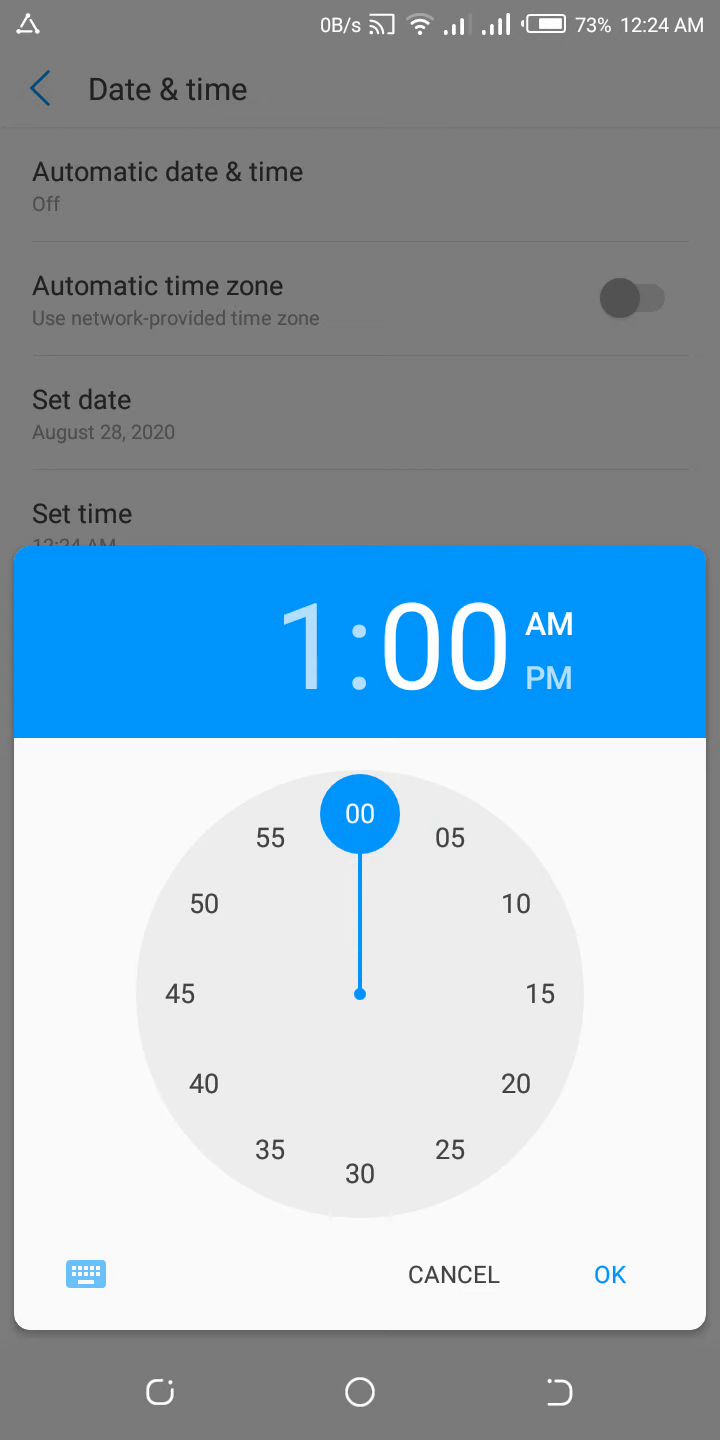
Step: Correct the clock to 12:05 AM and confirm the new time
{"action": "left_click", "coordinate": [304, 647]}
{"action": "left_click", "coordinate": [360, 813]}
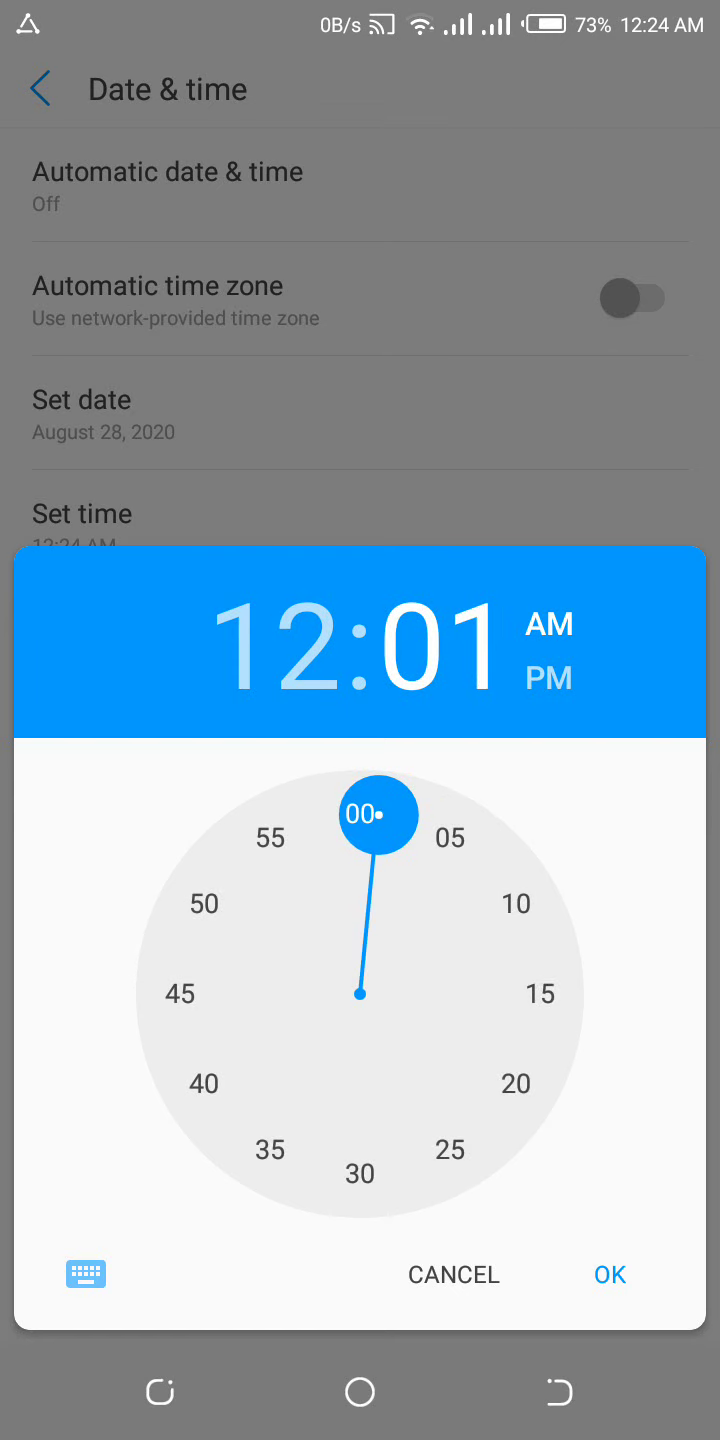
{"action": "left_click_drag", "start_coordinate": [380, 815], "coordinate": [449, 837]}
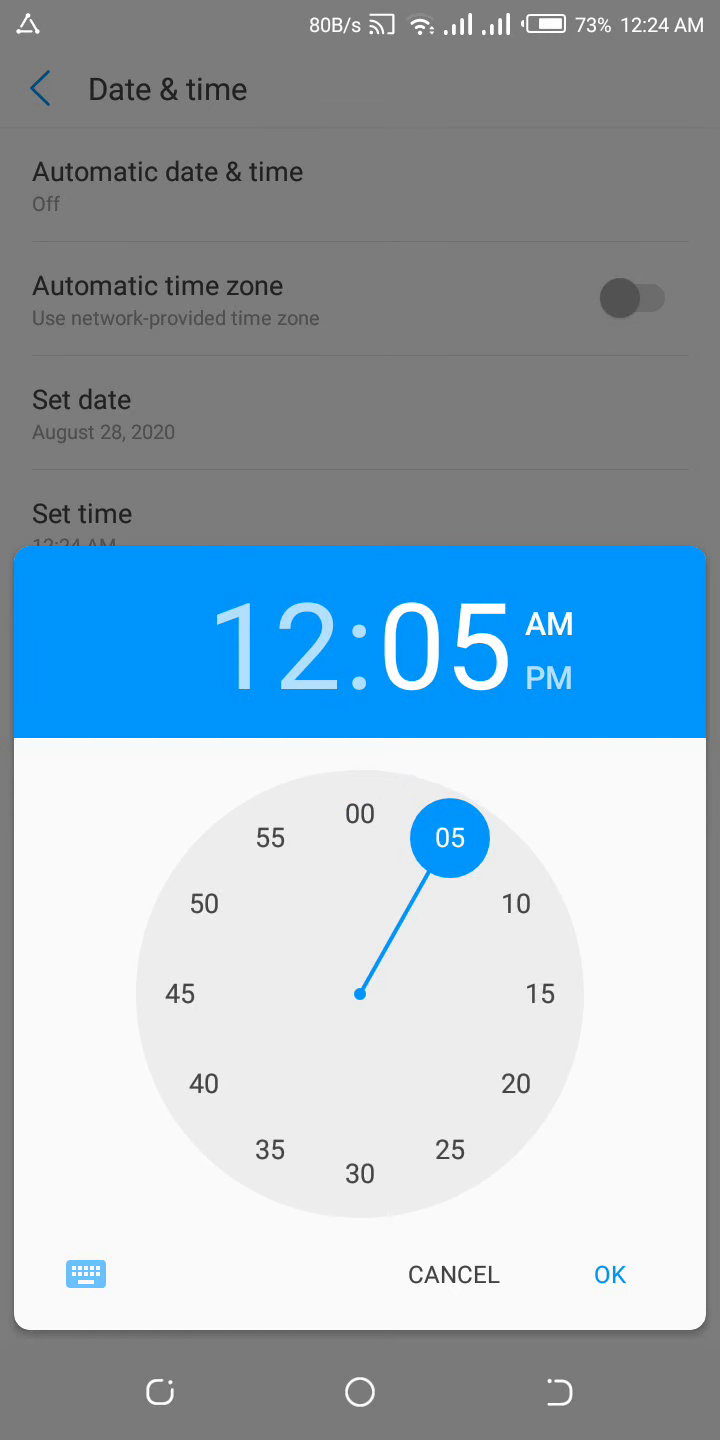
{"action": "left_click", "coordinate": [610, 1274]}
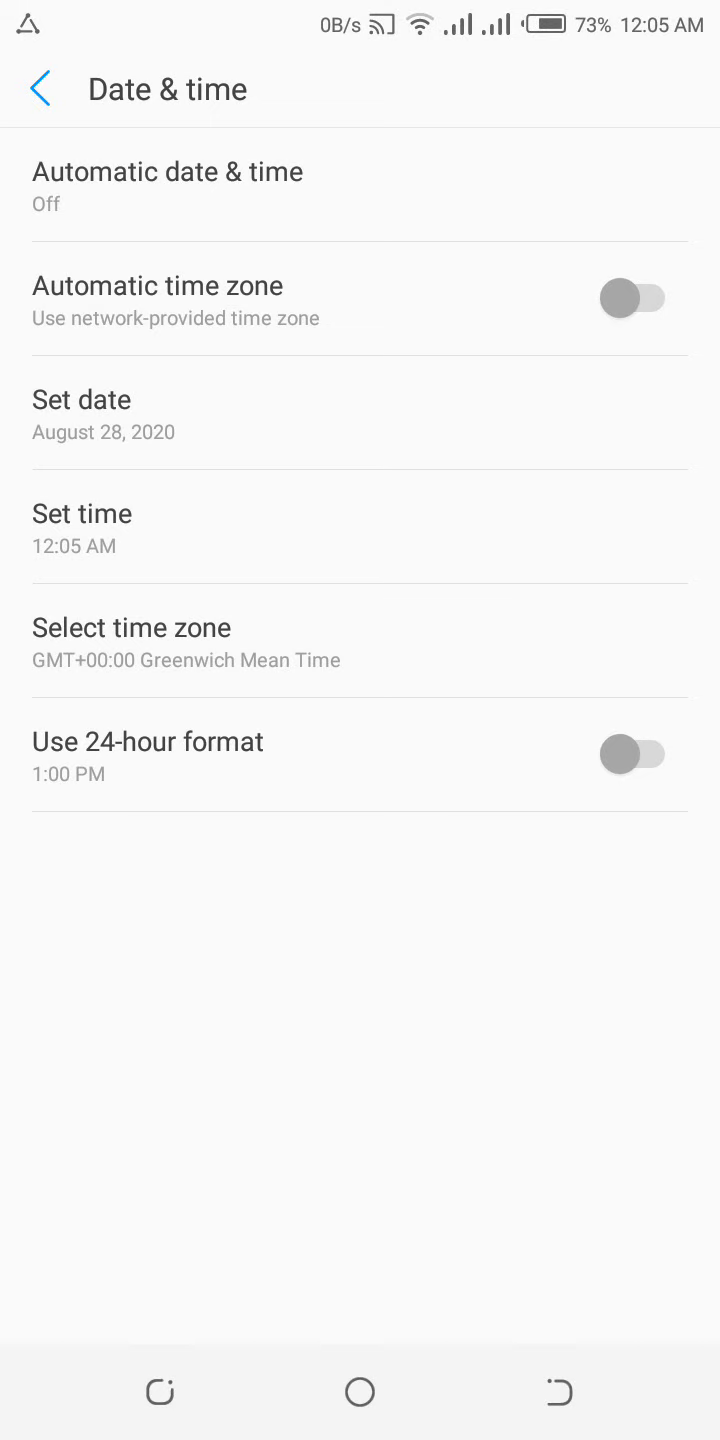
Step: Return to the 'time' results, turn Wi‑Fi off in quick settings, and go home
{"action": "left_click", "coordinate": [559, 1393]}
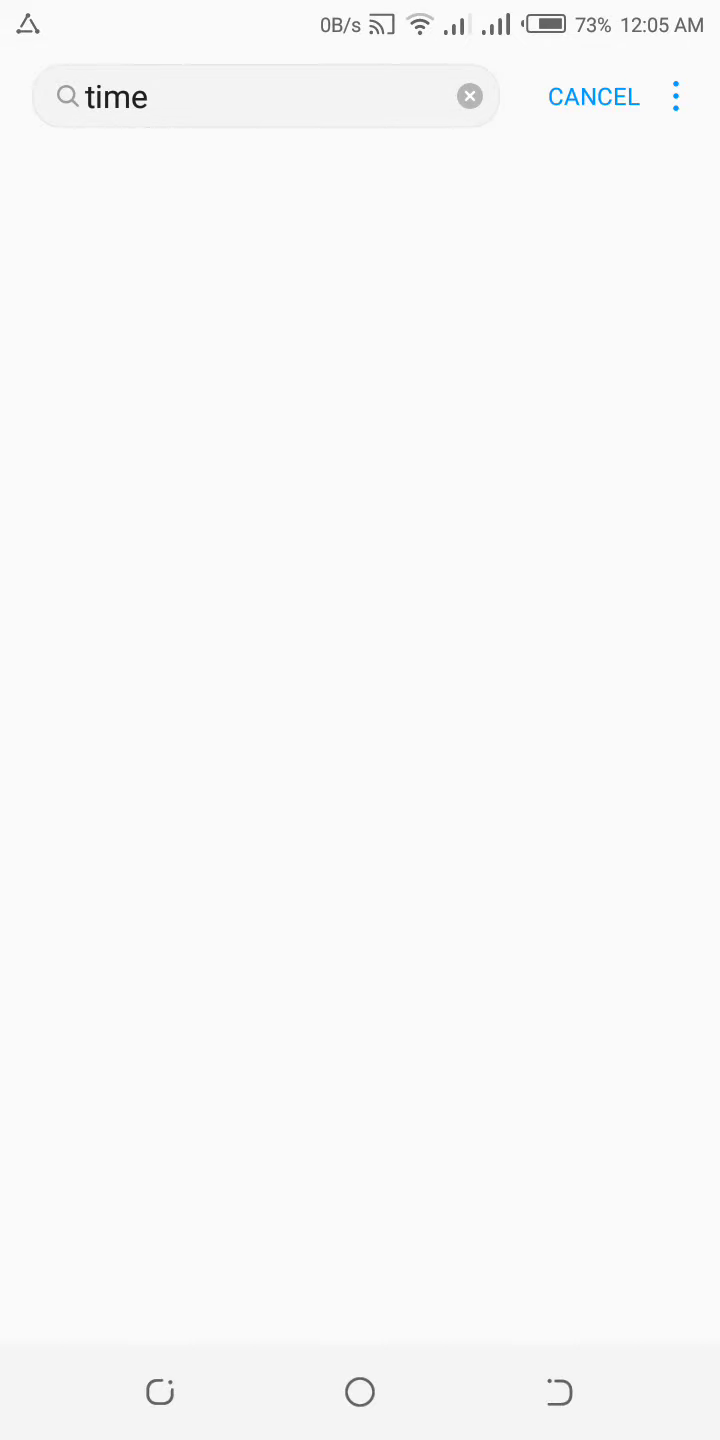
{"action": "left_click_drag", "start_coordinate": [360, 11], "coordinate": [360, 675]}
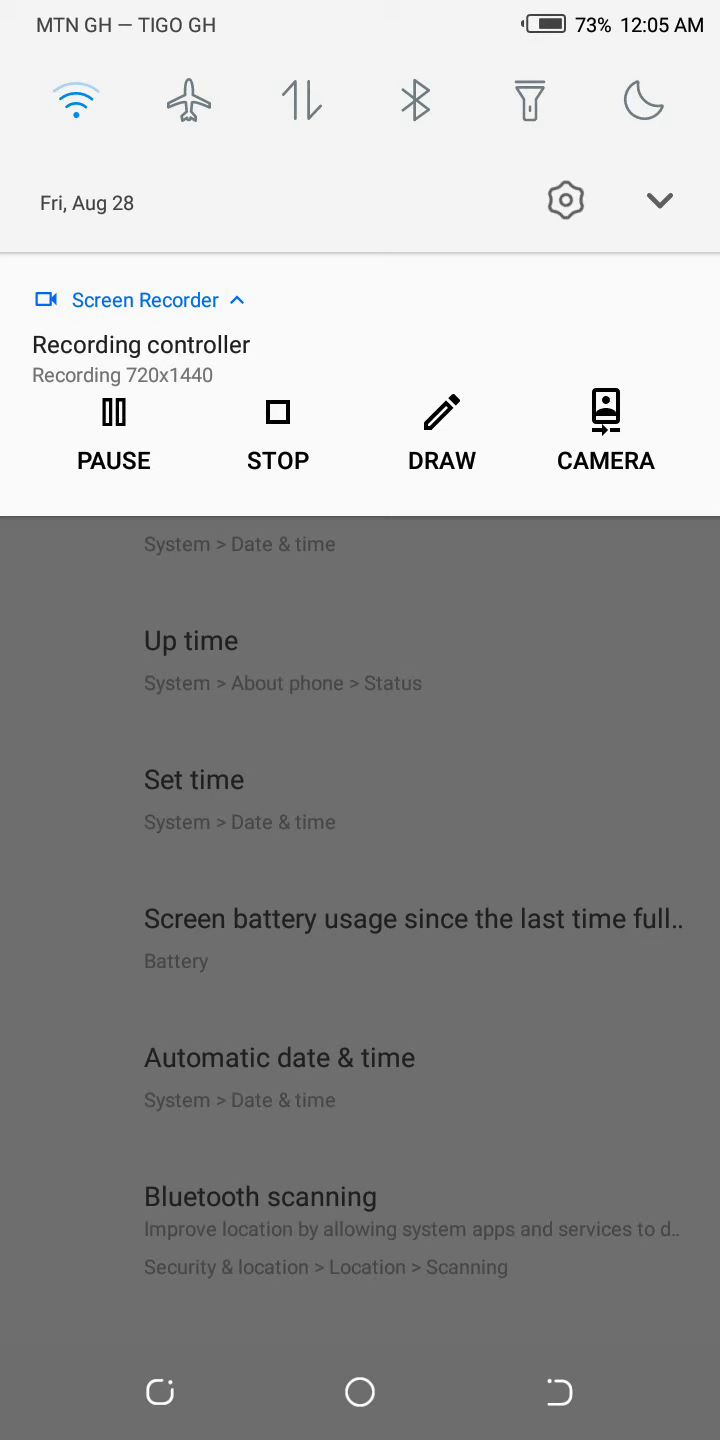
{"action": "left_click", "coordinate": [77, 102]}
{"action": "left_click", "coordinate": [360, 900]}
{"action": "left_click", "coordinate": [360, 1392]}
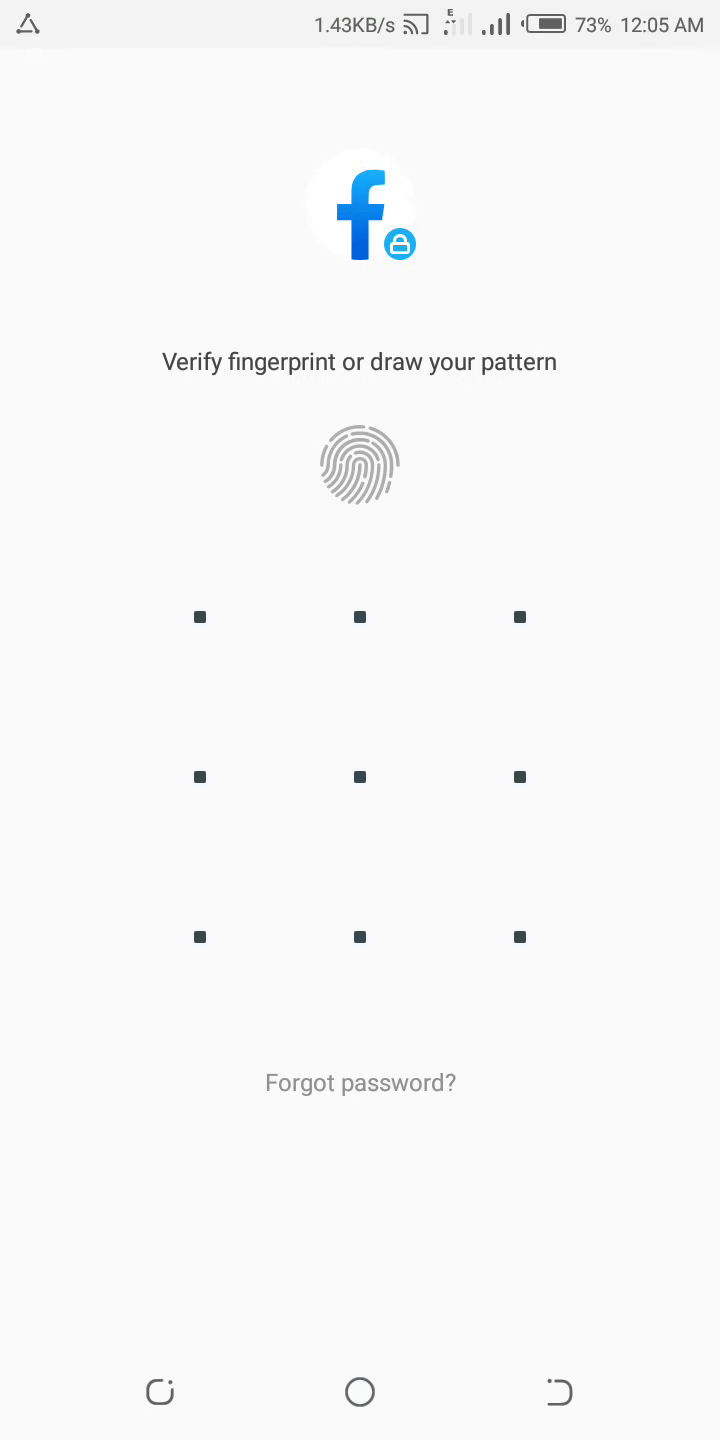
Step: Exit the Facebook Lite lock screen back to the launcher's apps page
{"action": "key", "text": "Escape"}
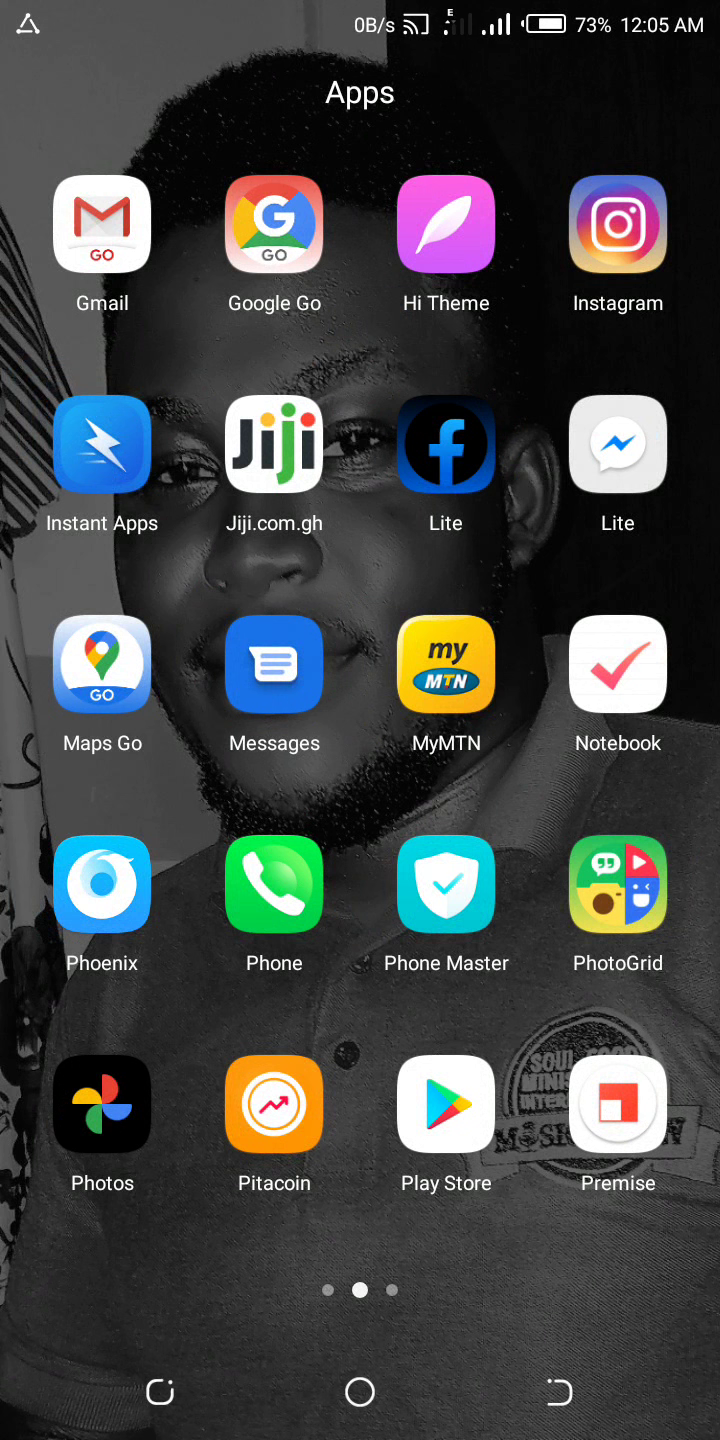